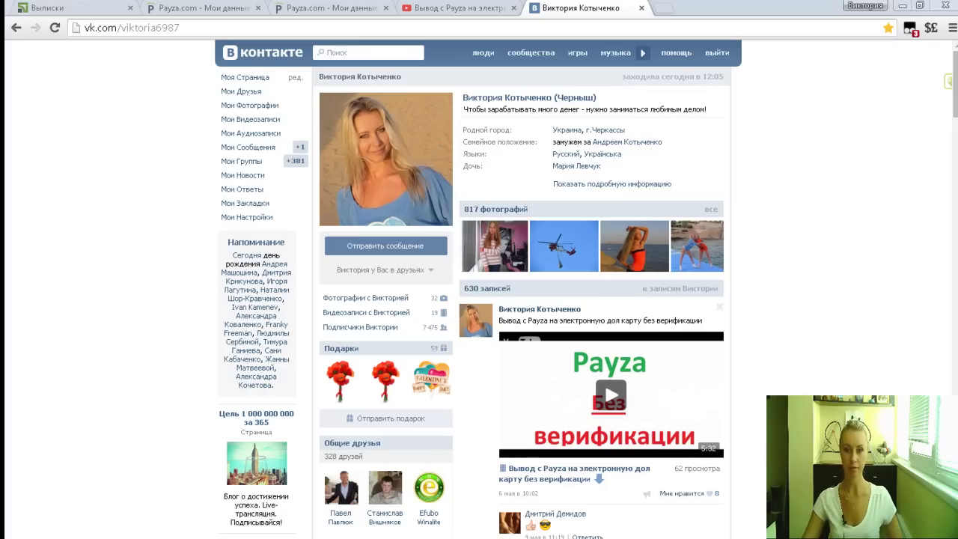
Check the Internet card's balance in PrivatBank and examine the verification status of the credit cards listed in Payza.
left_click(65, 8)
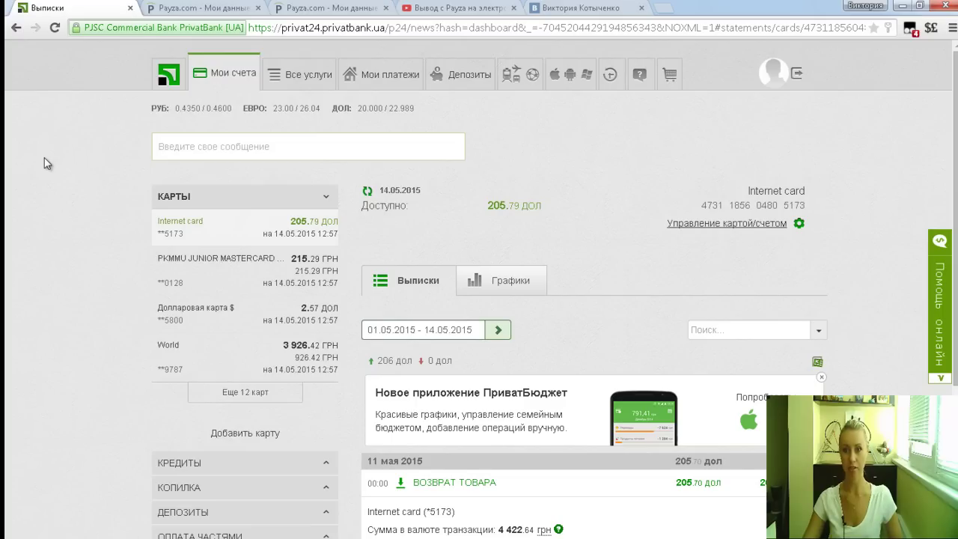
left_click(218, 9)
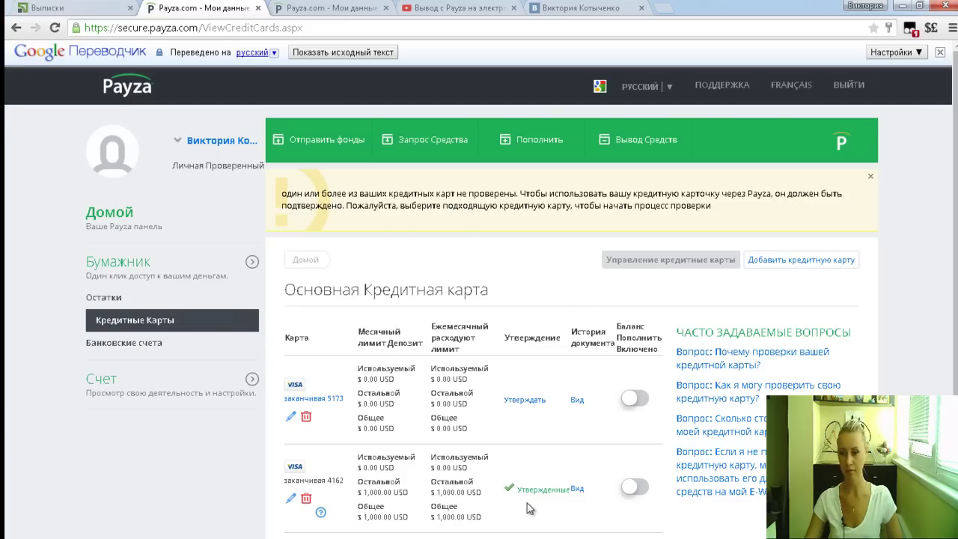
scroll(531, 510, "down", 1)
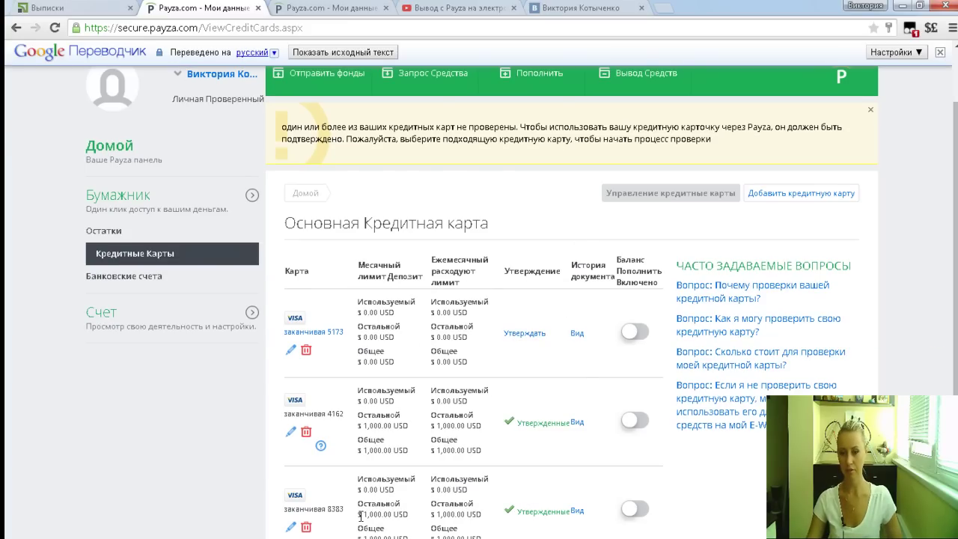
mouse_move(362, 516)
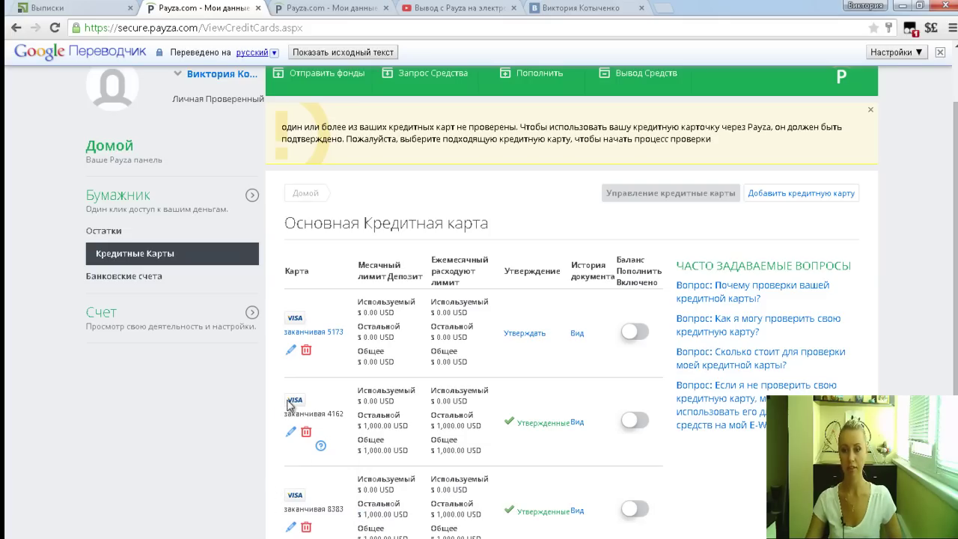
double_click(332, 414)
left_click(274, 421)
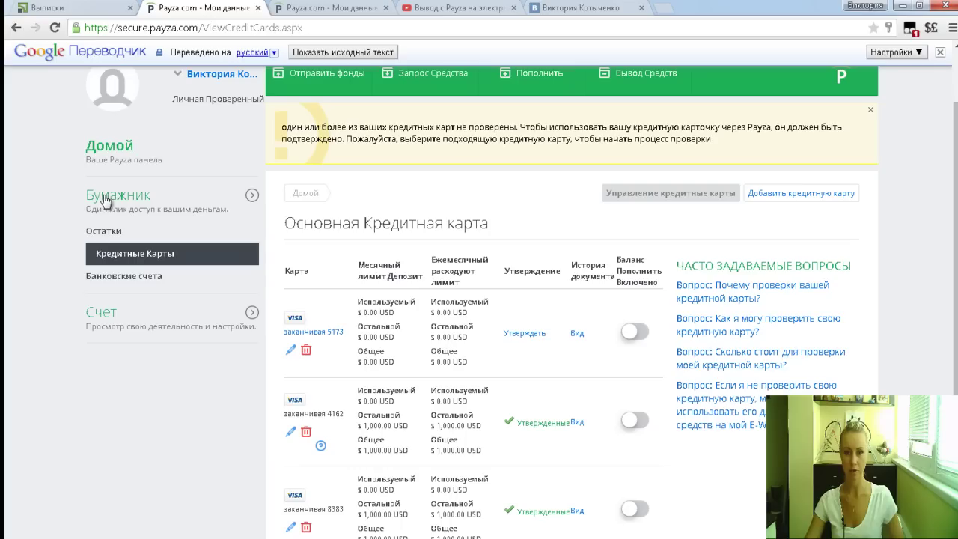
mouse_move(105, 201)
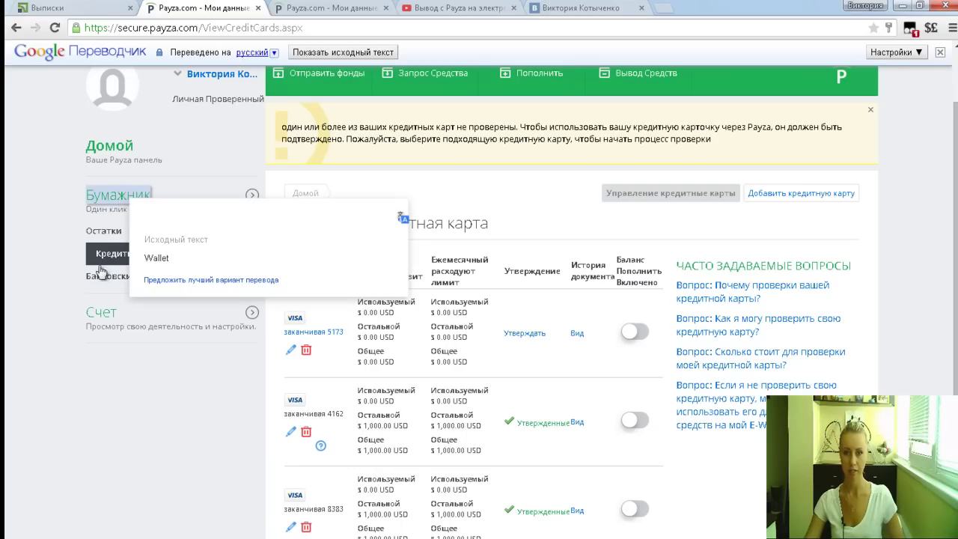
mouse_move(105, 262)
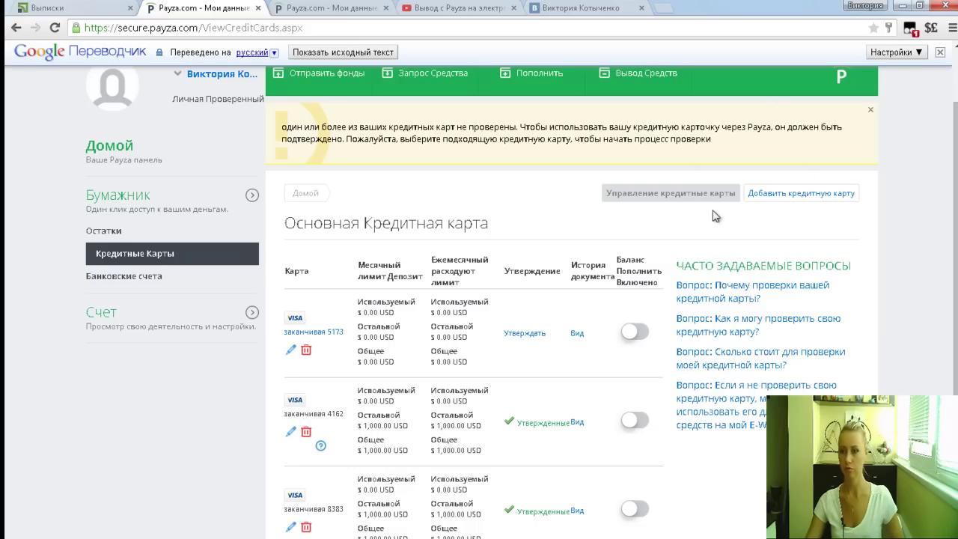
mouse_move(813, 202)
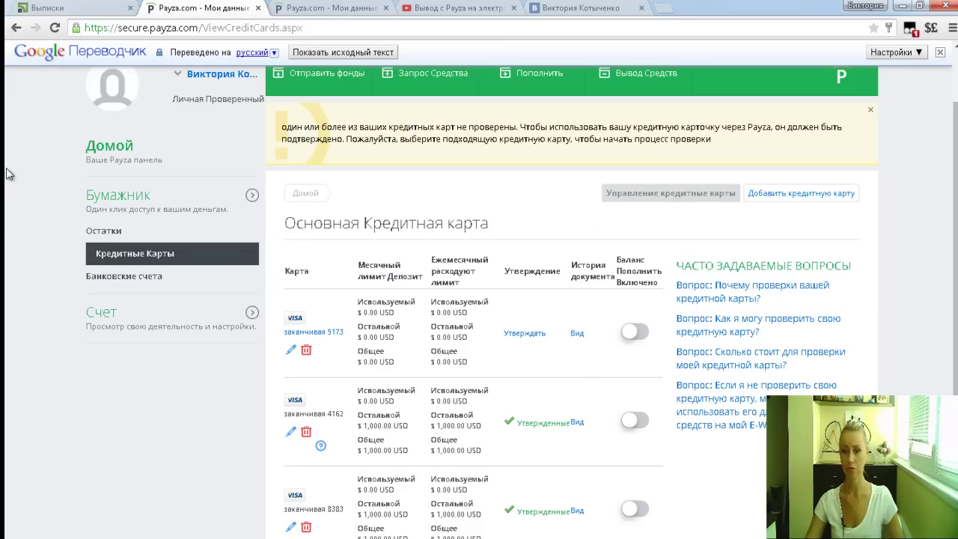
scroll(6, 175, "up", 1)
Compare the Payza credit card withdrawal details with the 11 May 2015 incoming payment in the PrivatBank Internet card statement.
left_click(59, 9)
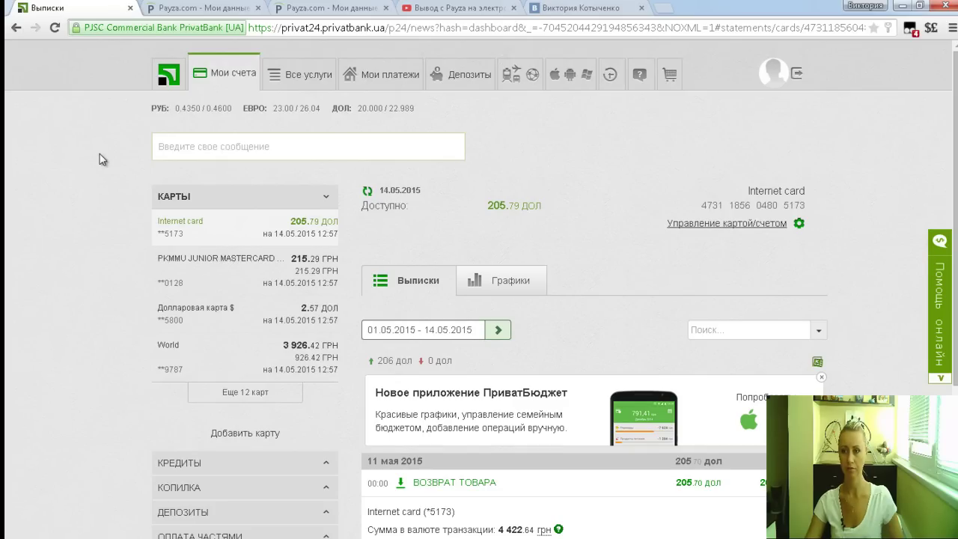
left_click(196, 9)
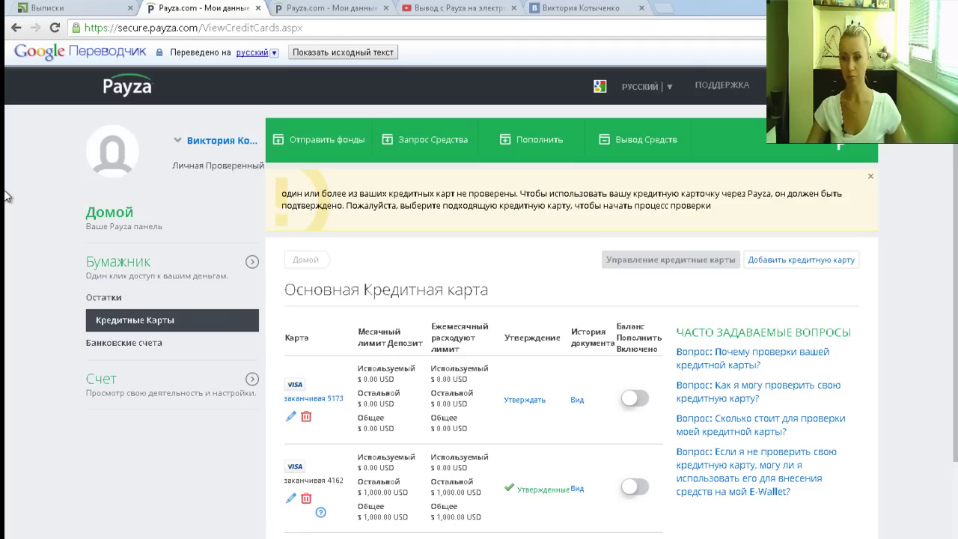
left_click(319, 9)
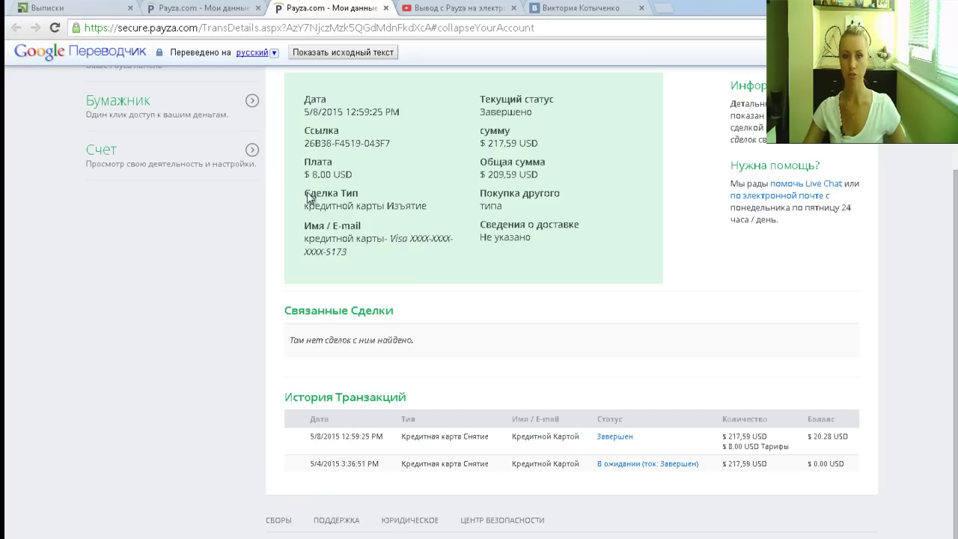
left_click(58, 6)
scroll(401, 226, "down", 2)
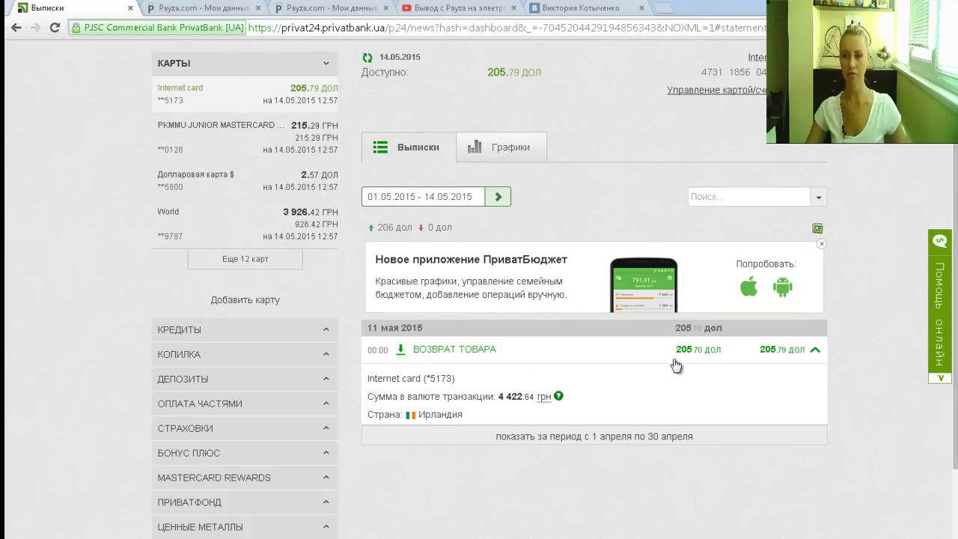
left_click(182, 8)
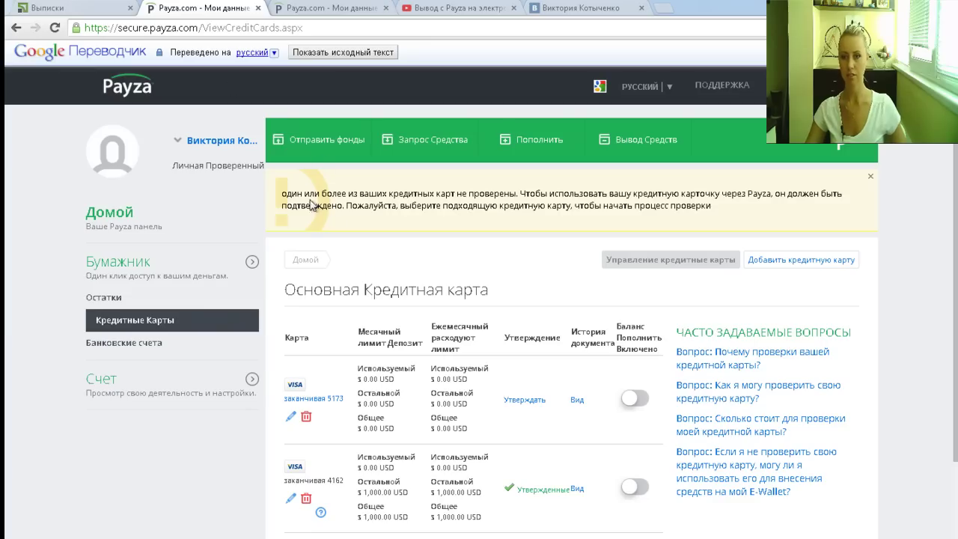
left_click(341, 17)
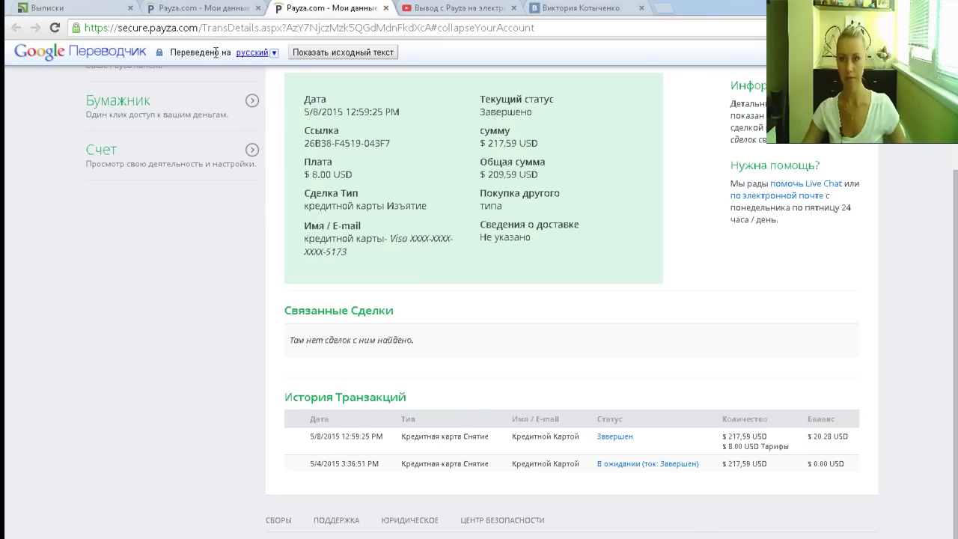
left_click(76, 12)
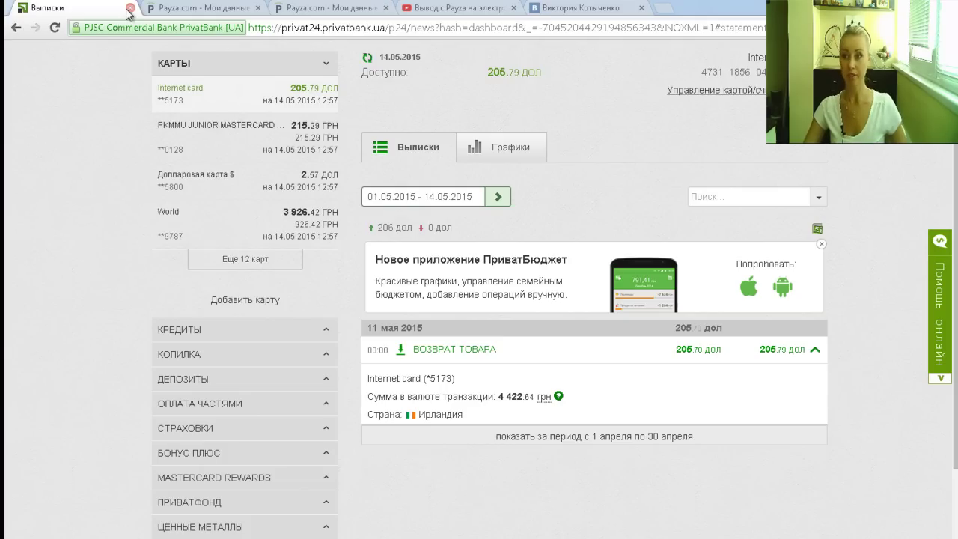
Review the Payza withdrawal's transaction details, fee and transaction history against the PrivatBank card statement.
left_click(185, 6)
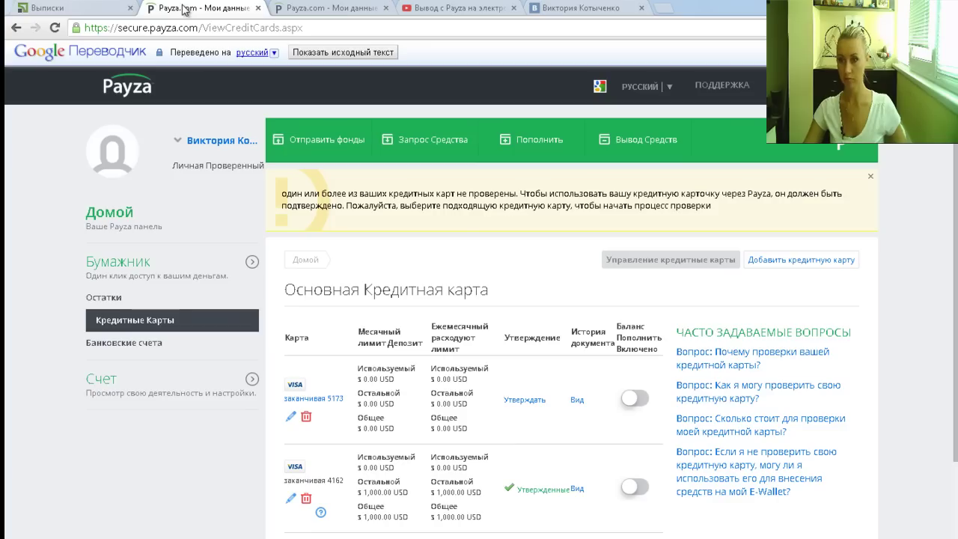
left_click(329, 9)
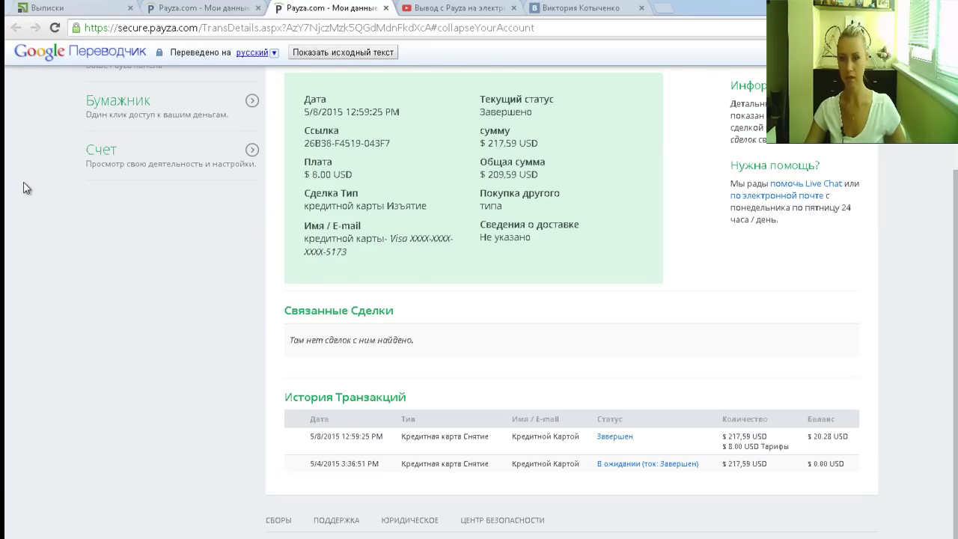
scroll(6, 203, "up", 3)
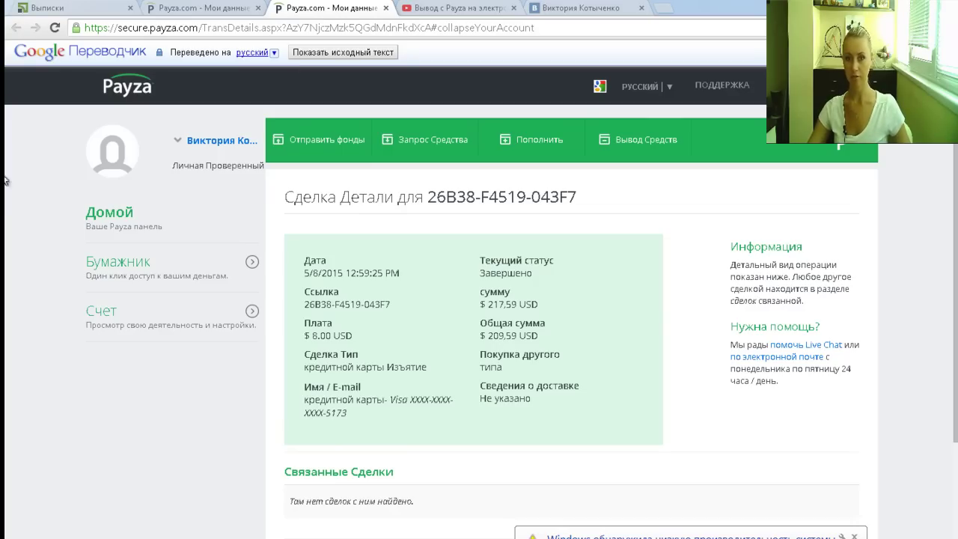
left_click(54, 9)
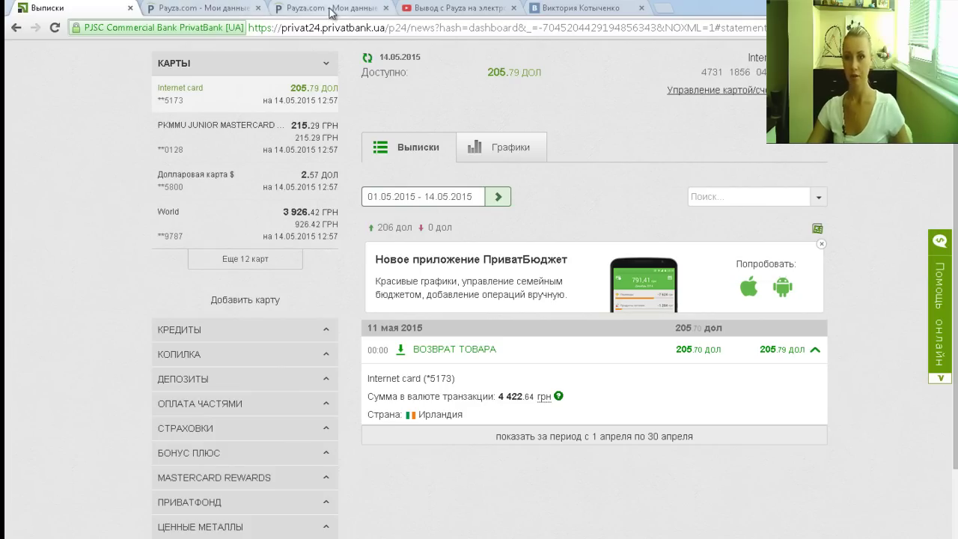
left_click(329, 9)
scroll(182, 207, "down", 2)
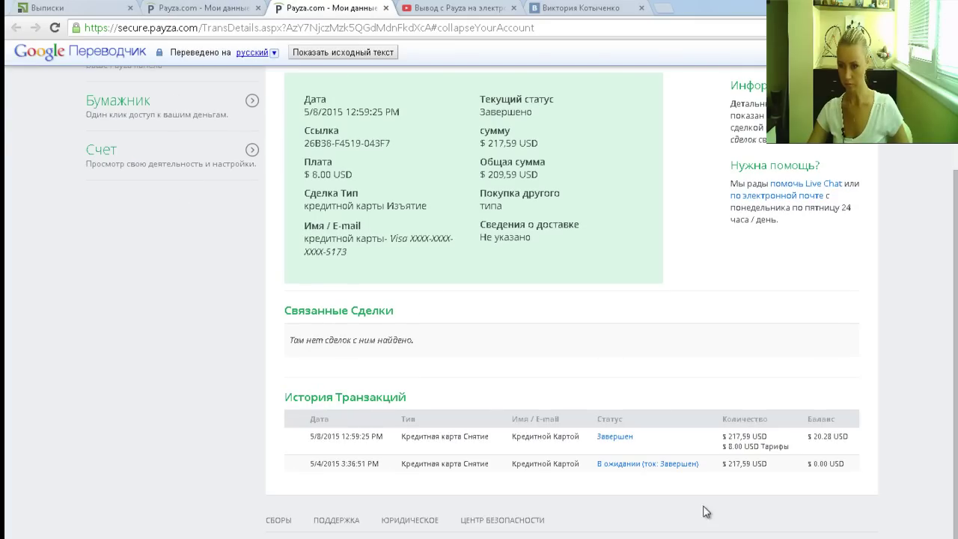
scroll(558, 370, "up", 2)
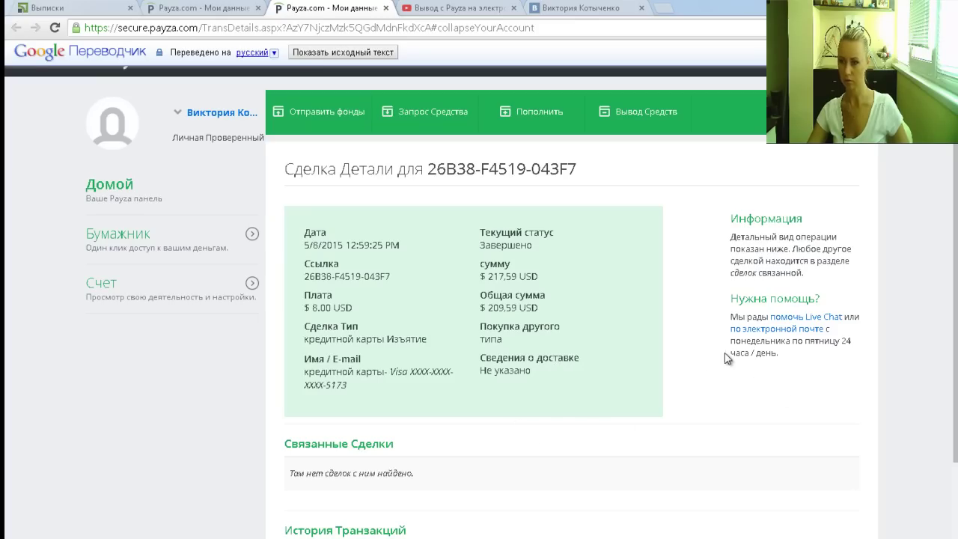
Return to the Payza account overview and open the credit card transfer form for withdrawing funds.
left_click(176, 7)
scroll(365, 244, "down", 2)
scroll(367, 247, "up", 2)
left_click(305, 260)
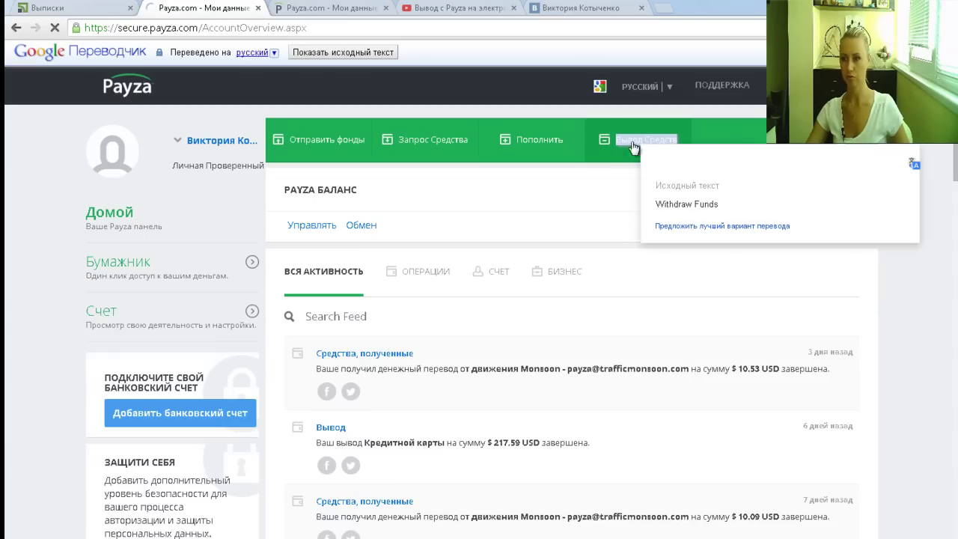
left_click(626, 142)
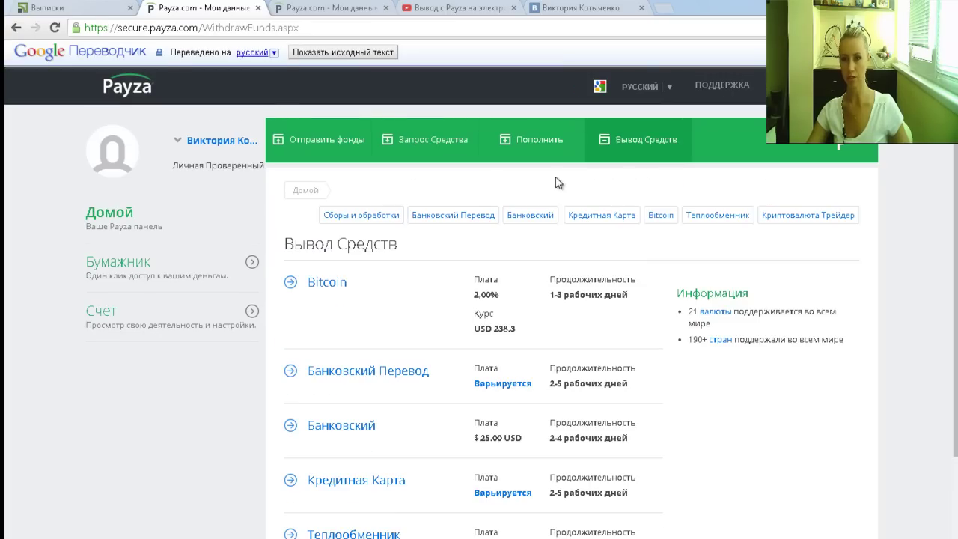
left_click(15, 28)
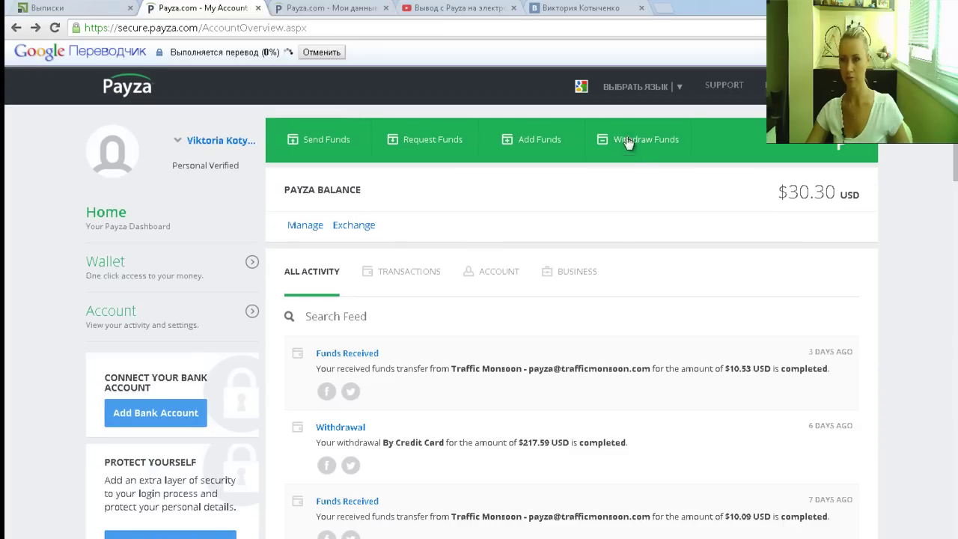
left_click(632, 145)
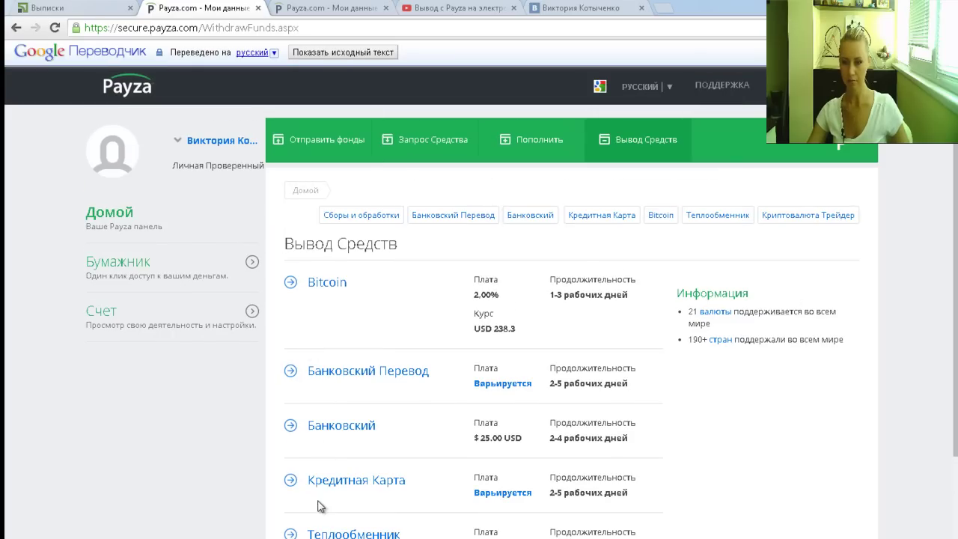
left_click(341, 487)
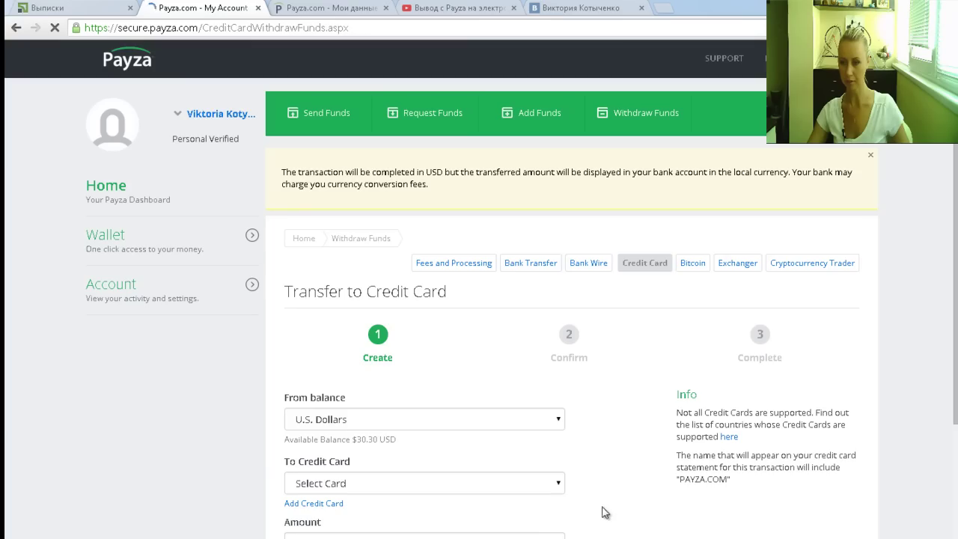
Choose the last listed Visa card as the withdrawal destination and set the amount to 30.30 USD, leaving the optional details empty.
scroll(209, 389, "down", 3)
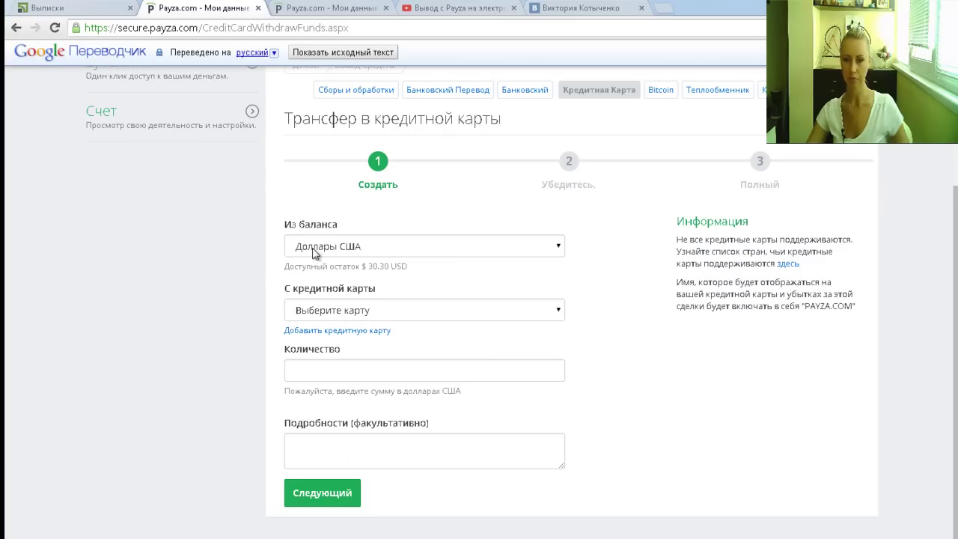
left_click(330, 313)
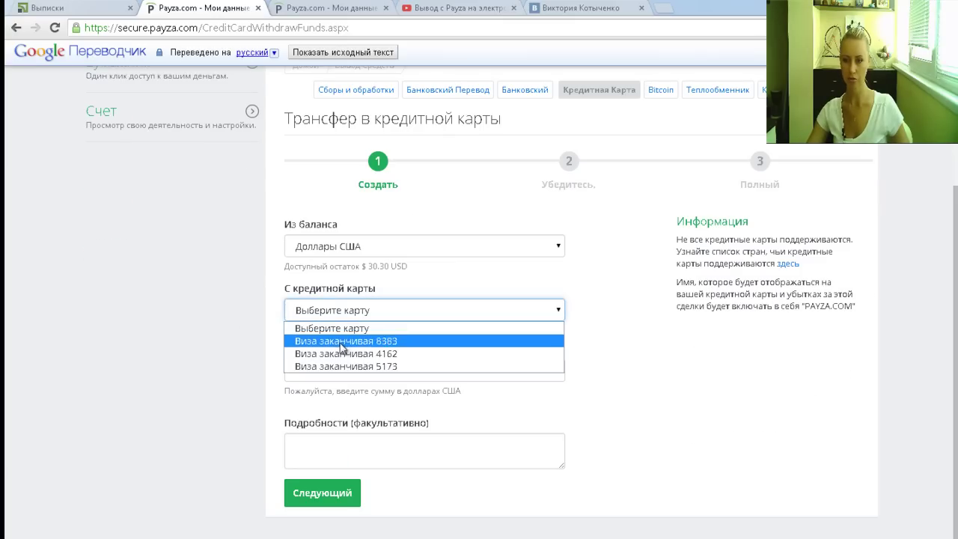
left_click(348, 366)
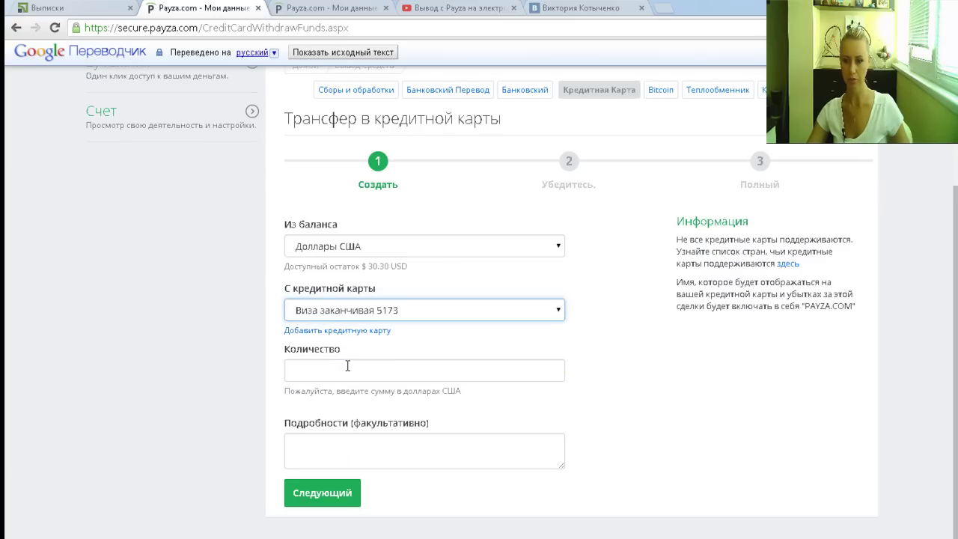
left_click(301, 373)
type("30.30")
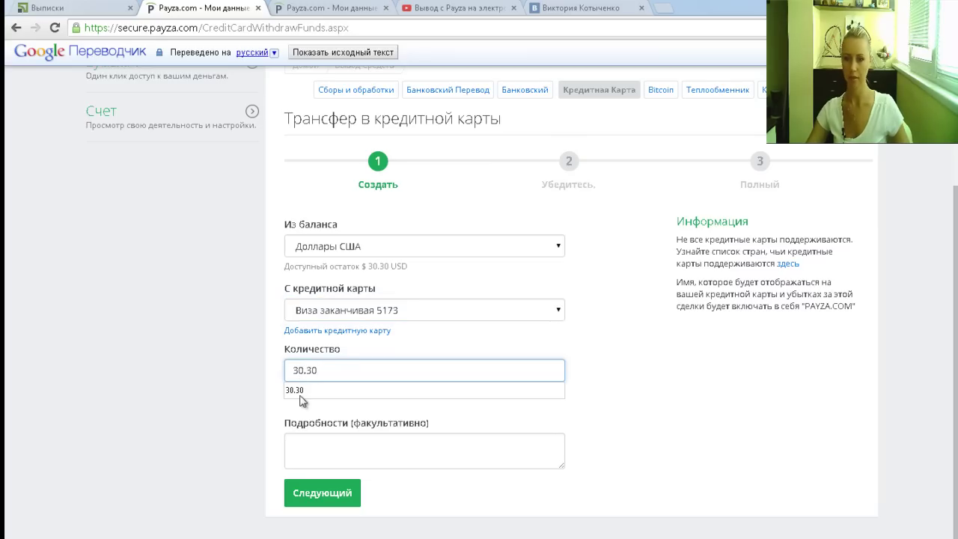
left_click(293, 458)
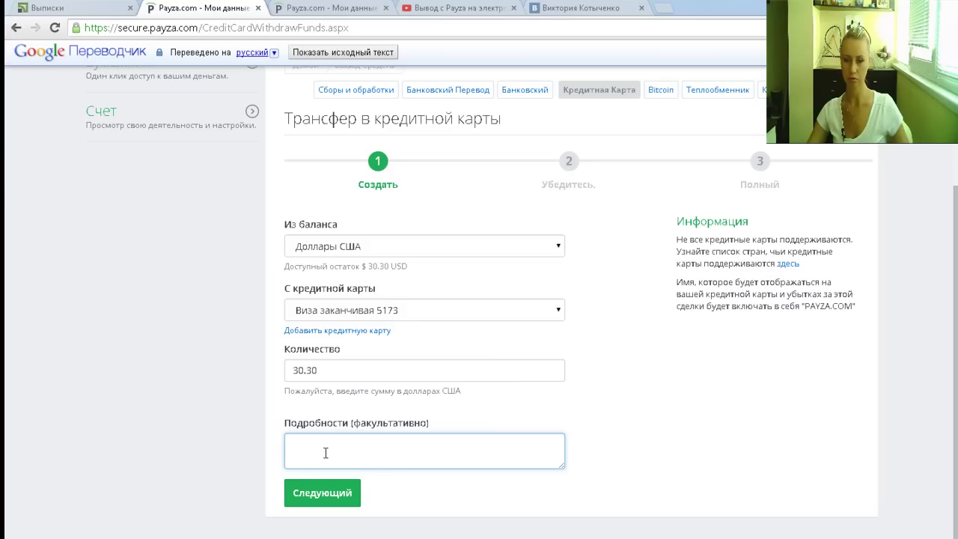
Recheck the PrivatBank card statement and submit the Payza withdrawal form to reach the confirmation stage.
key("ctrl+shift+Tab")
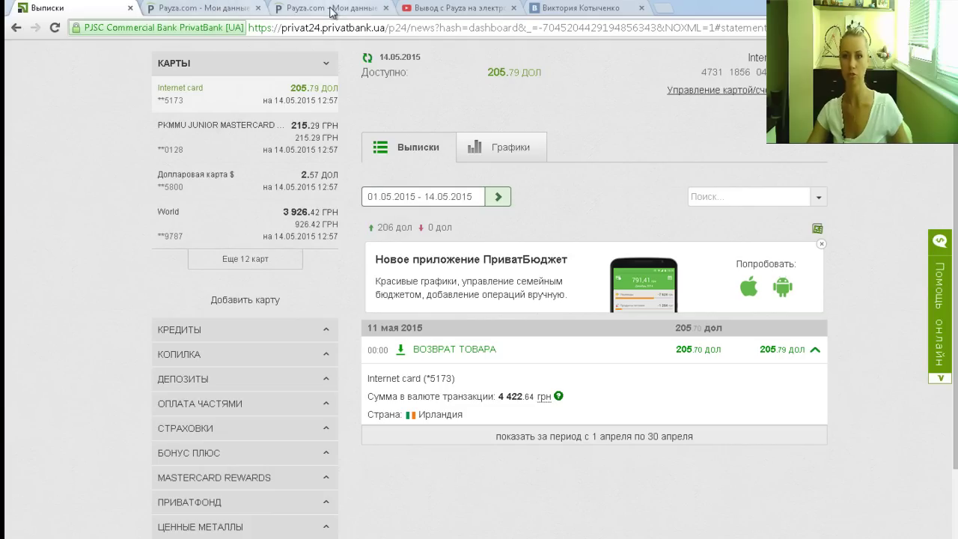
left_click(207, 8)
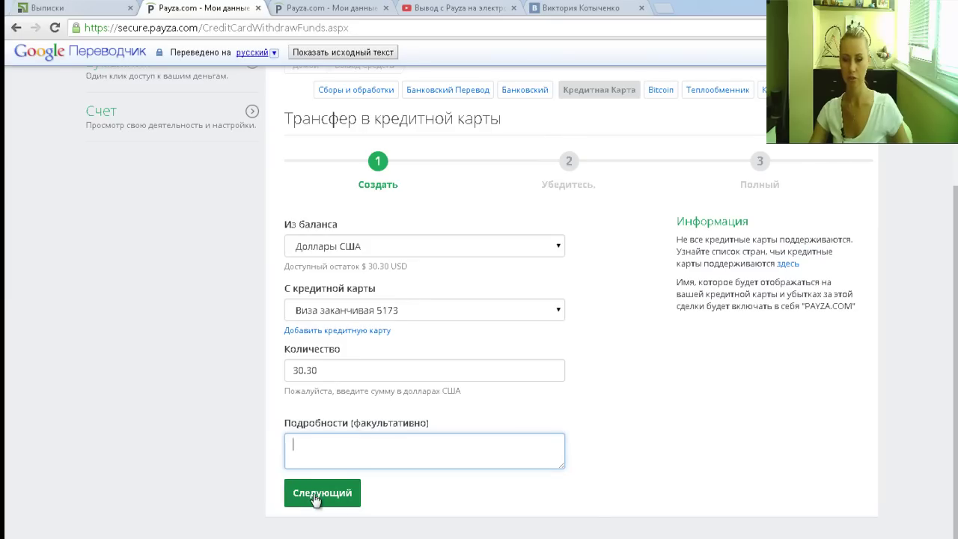
mouse_move(314, 500)
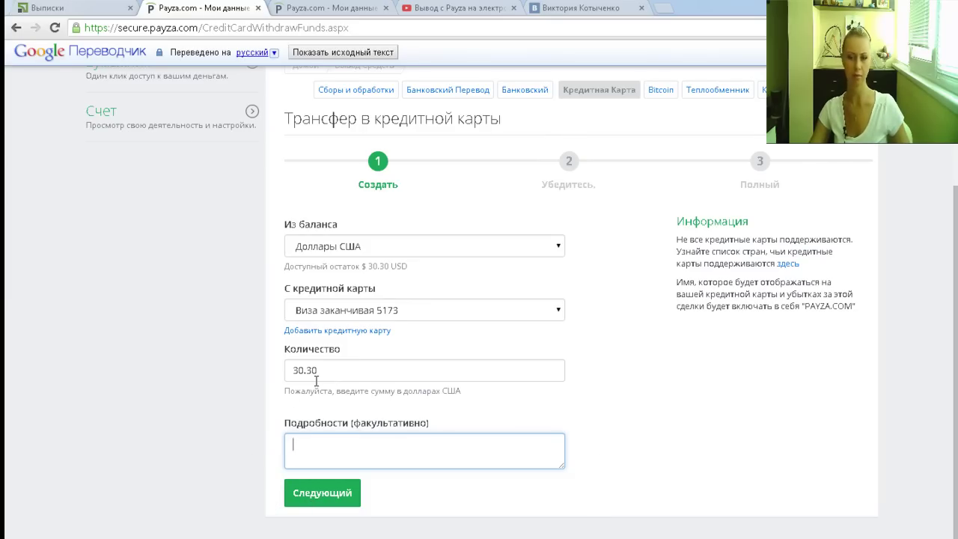
left_click(313, 497)
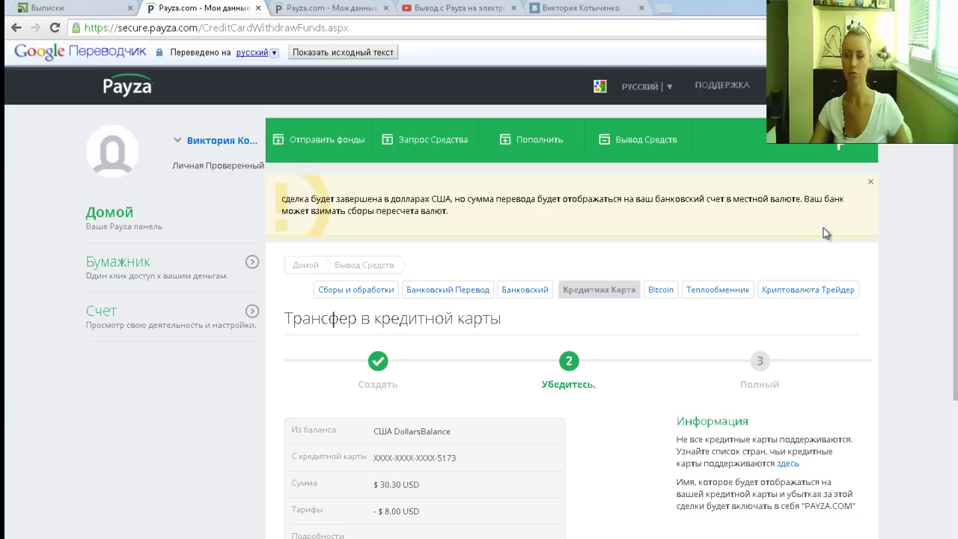
Review the credit card transfer's confirmation details, including the source balance, destination card, amount, fee, transferred sum and transaction PIN field.
scroll(457, 217, "down", 1)
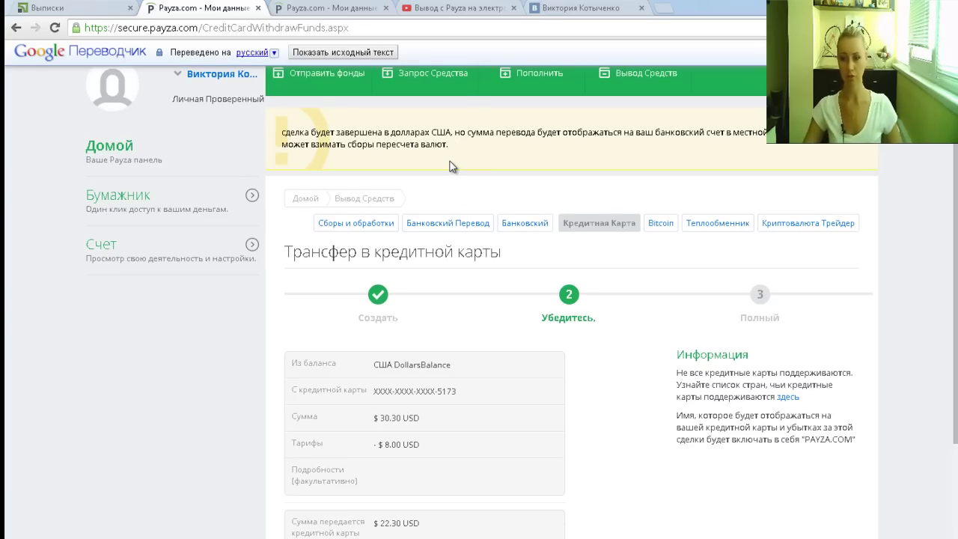
scroll(453, 167, "down", 1)
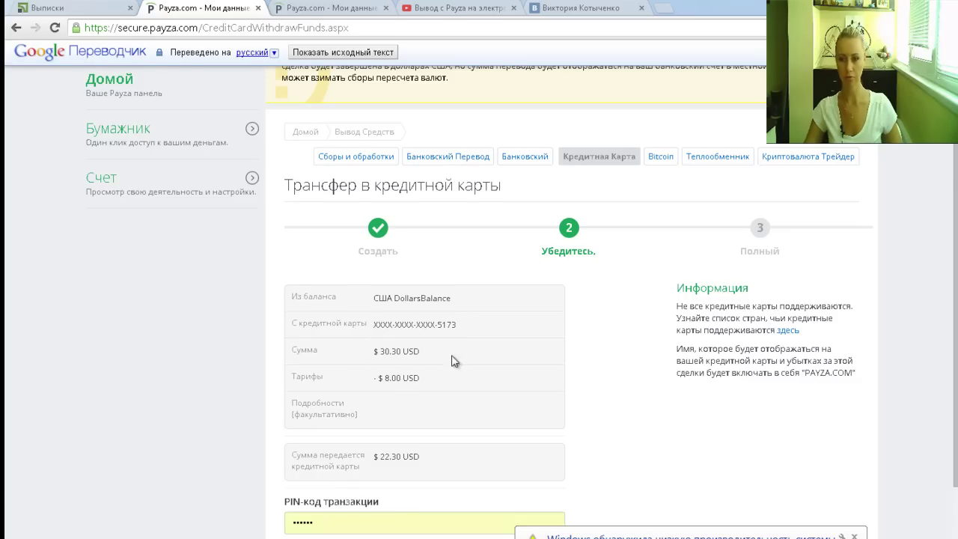
scroll(455, 361, "down", 1)
scroll(488, 370, "down", 1)
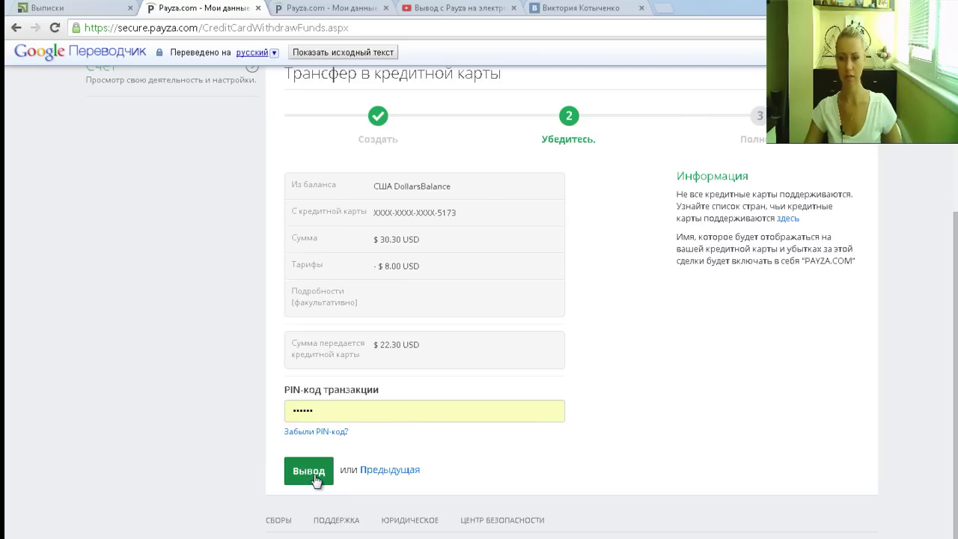
mouse_move(313, 480)
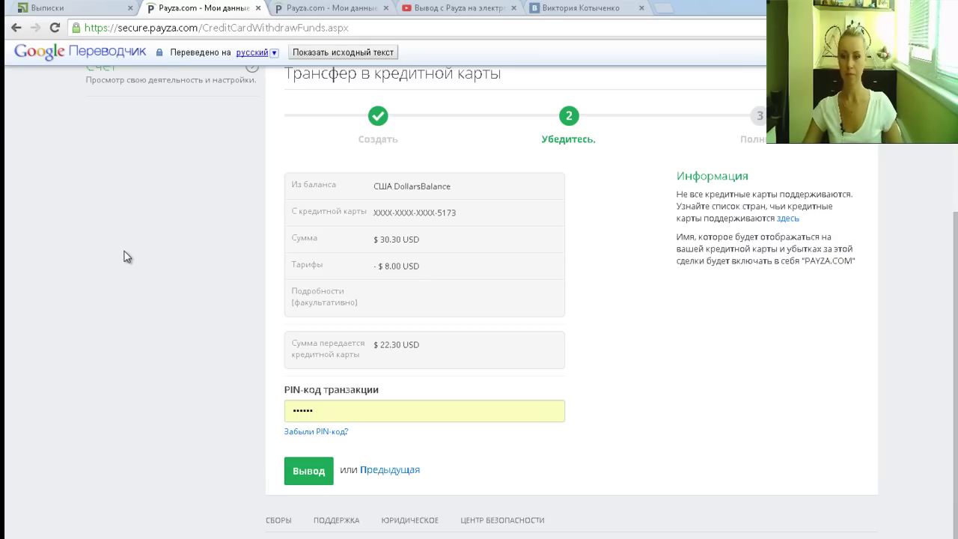
scroll(124, 257, "up", 4)
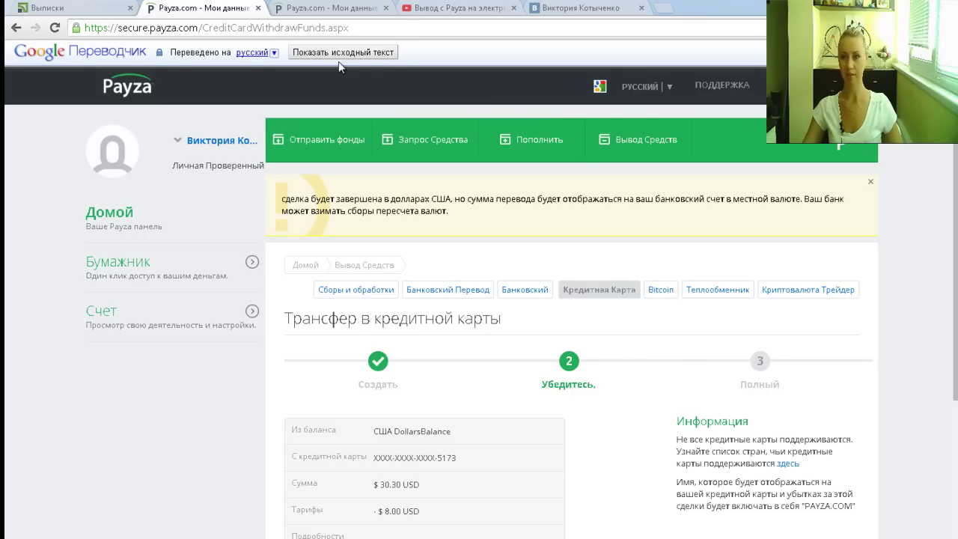
Switch to the YouTube video about withdrawing from Payza to an electronic dollar card without verification and view its description.
left_click(427, 11)
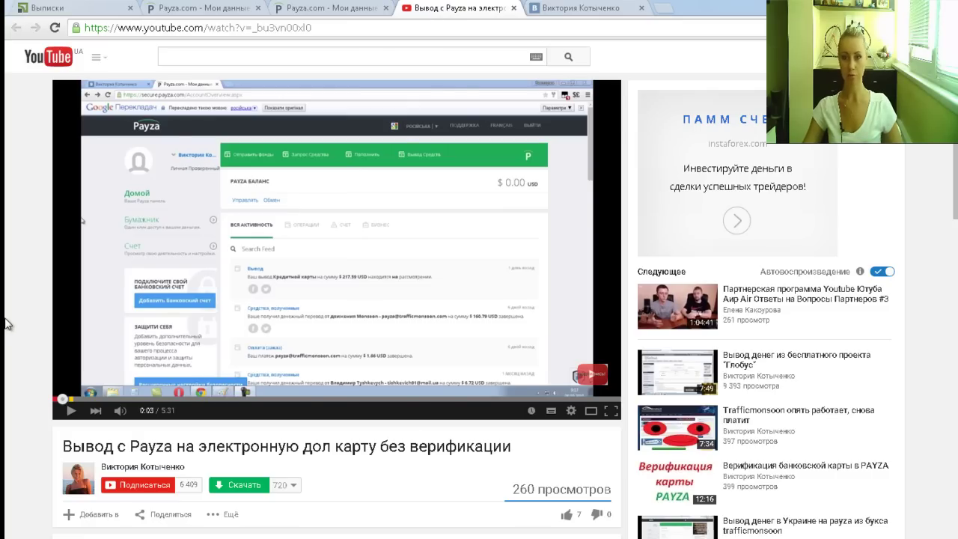
scroll(6, 323, "down", 2)
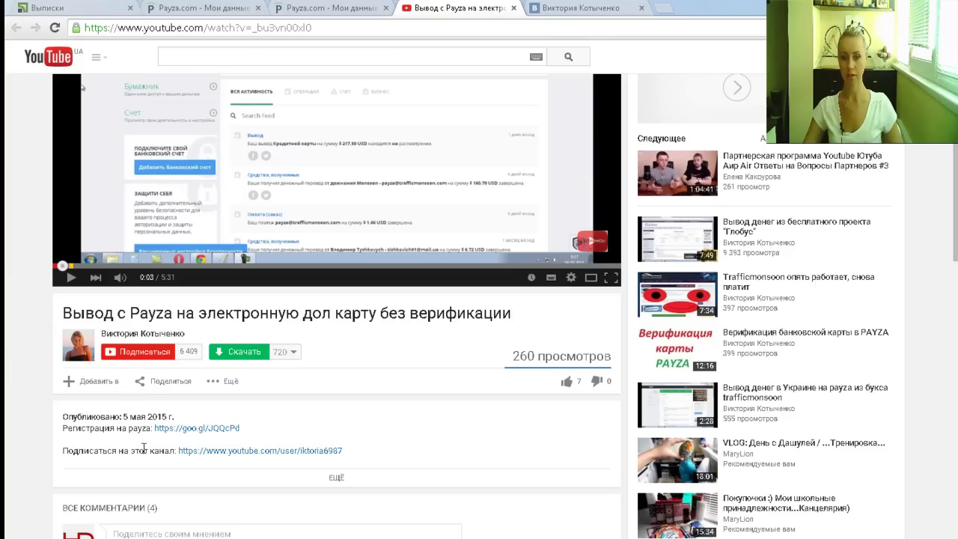